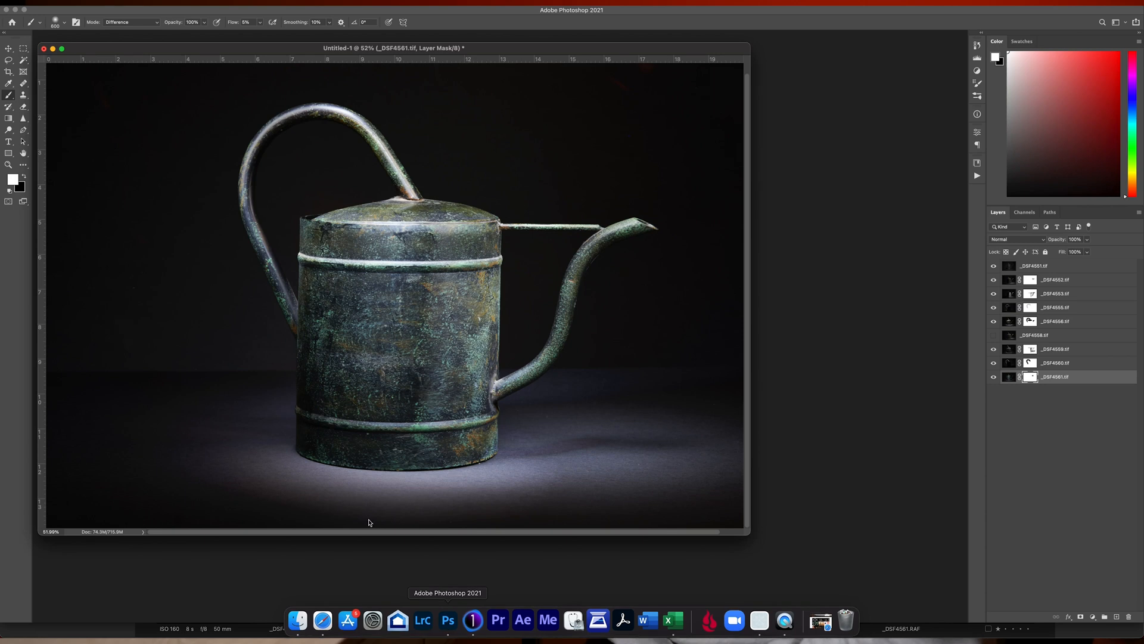
pyautogui.click(39, 2)
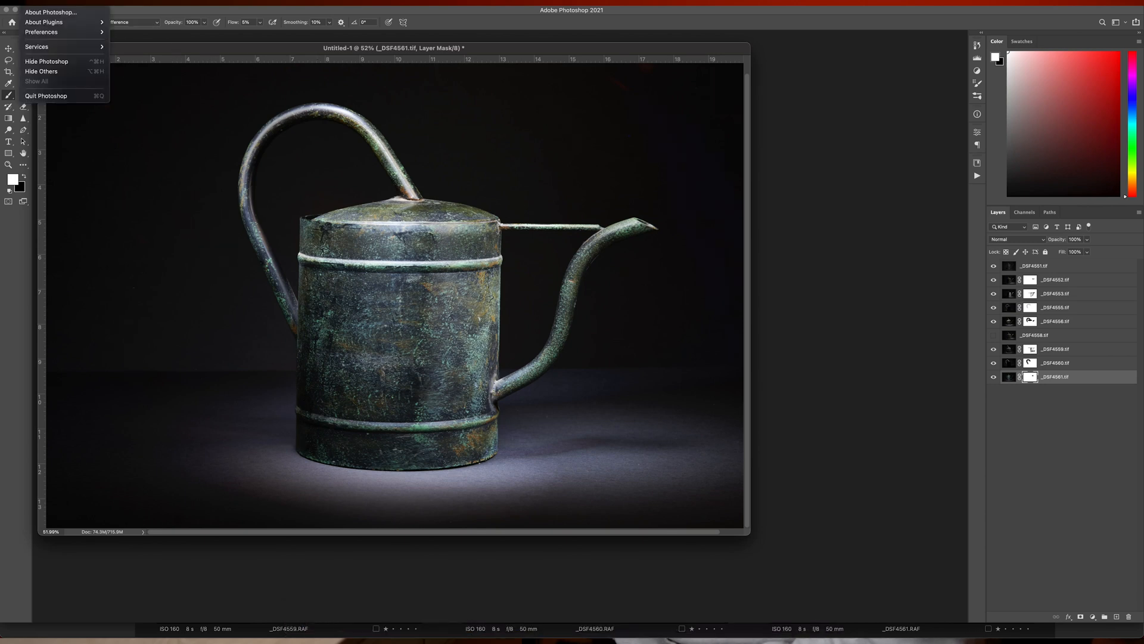
pyautogui.moveTo(72, 2)
pyautogui.moveTo(108, 200)
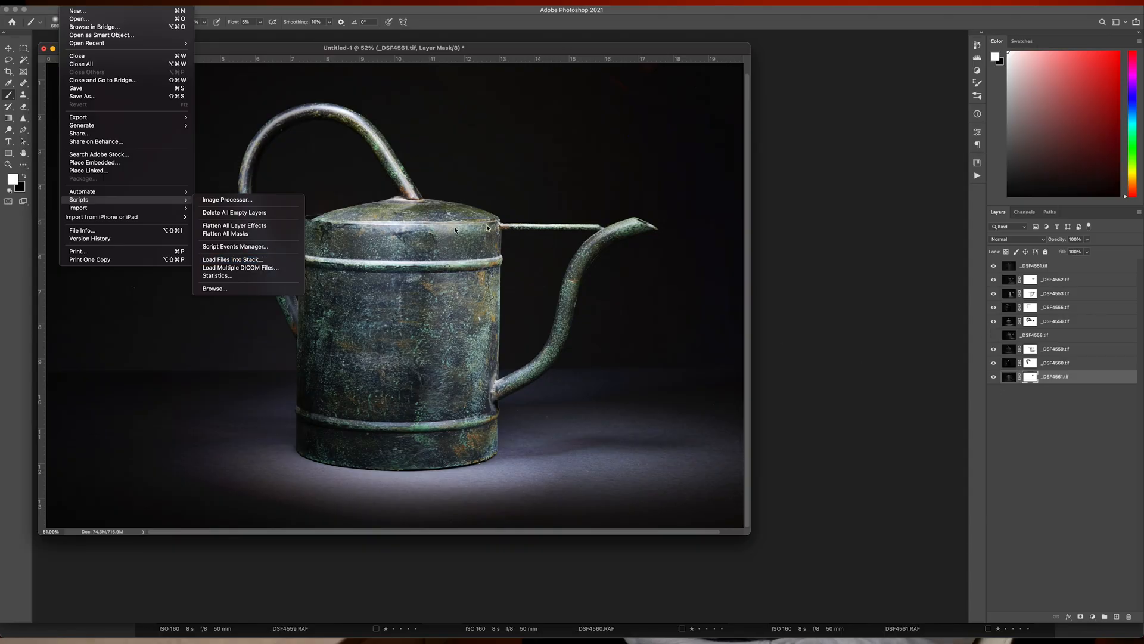
pyautogui.click(836, 292)
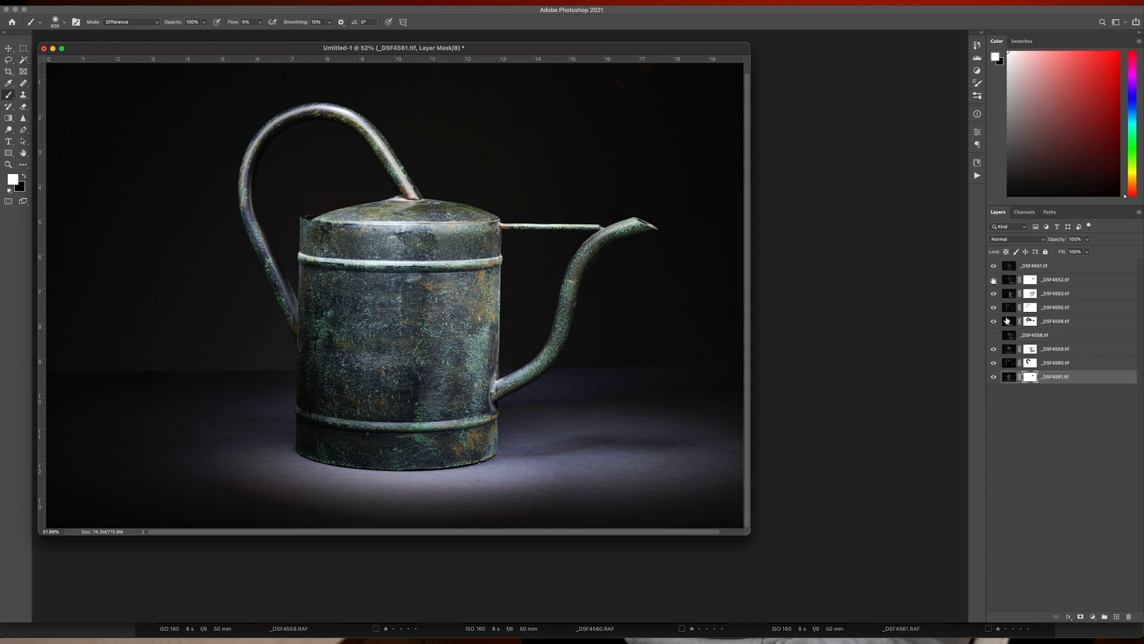
# Step: Preview the _DSF4560.tif layer in Normal blend mode and set it back to Lighten
pyautogui.click(1066, 364)
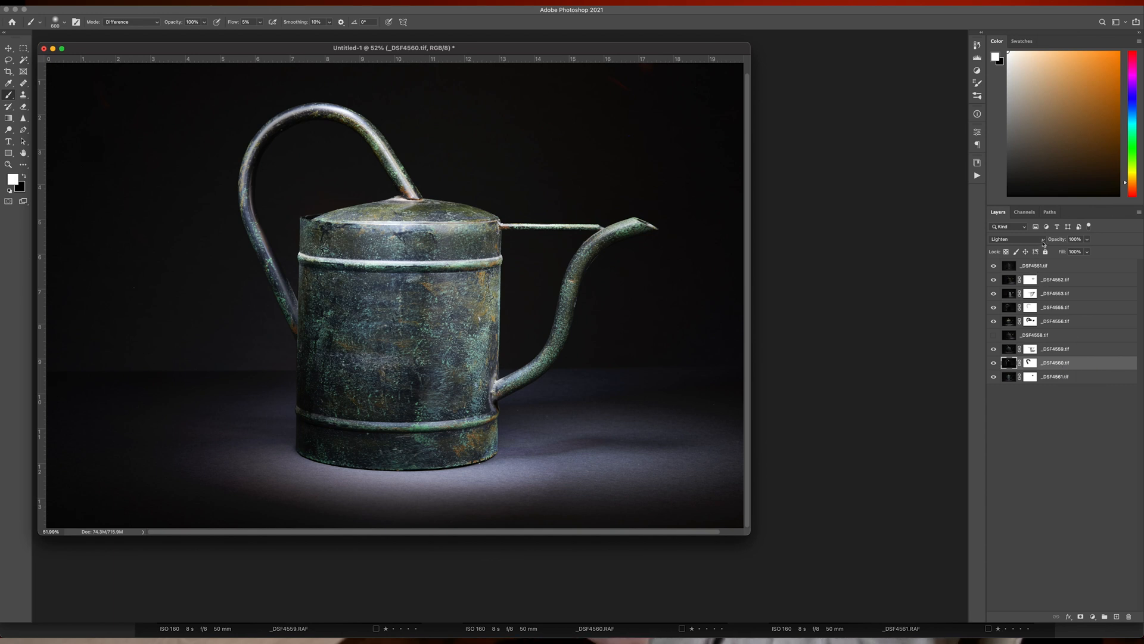
pyautogui.click(1043, 239)
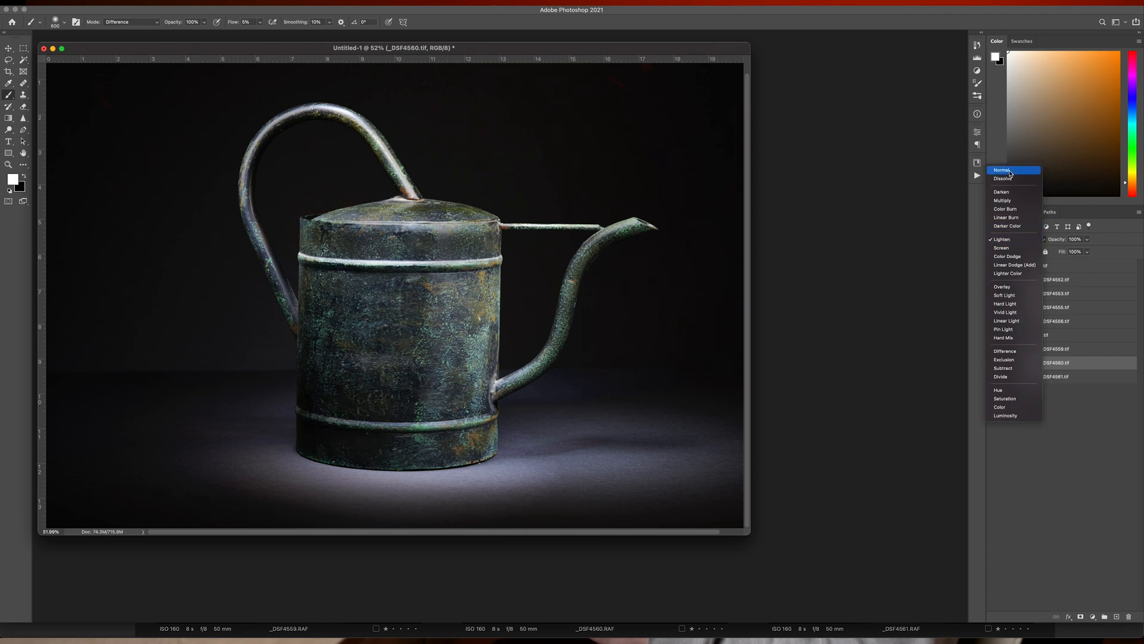
pyautogui.click(1010, 171)
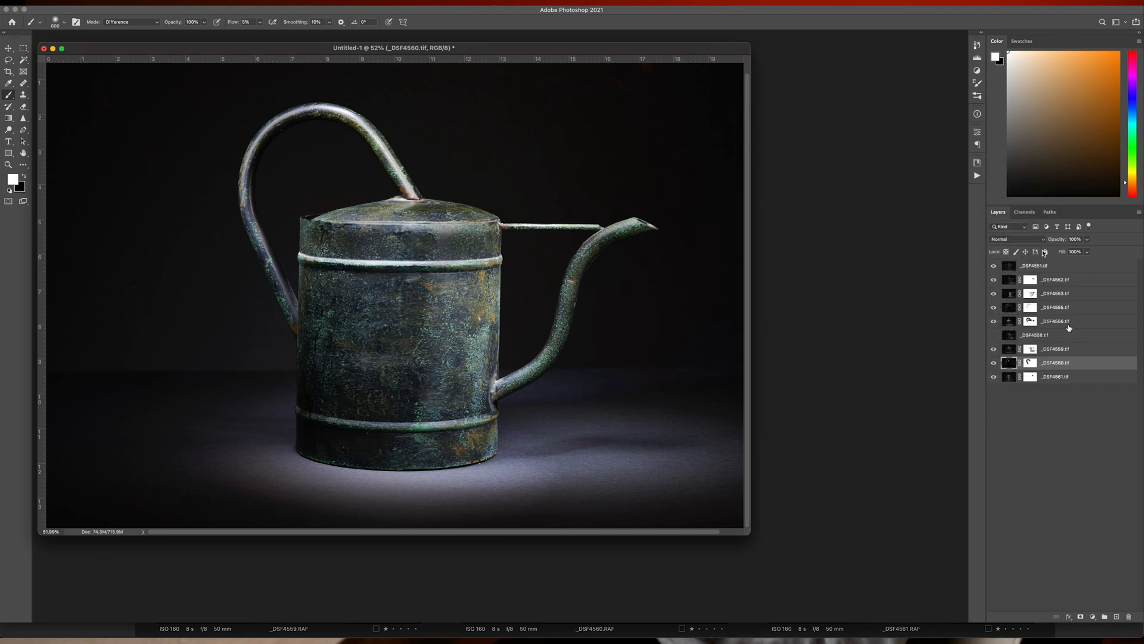
pyautogui.click(1016, 241)
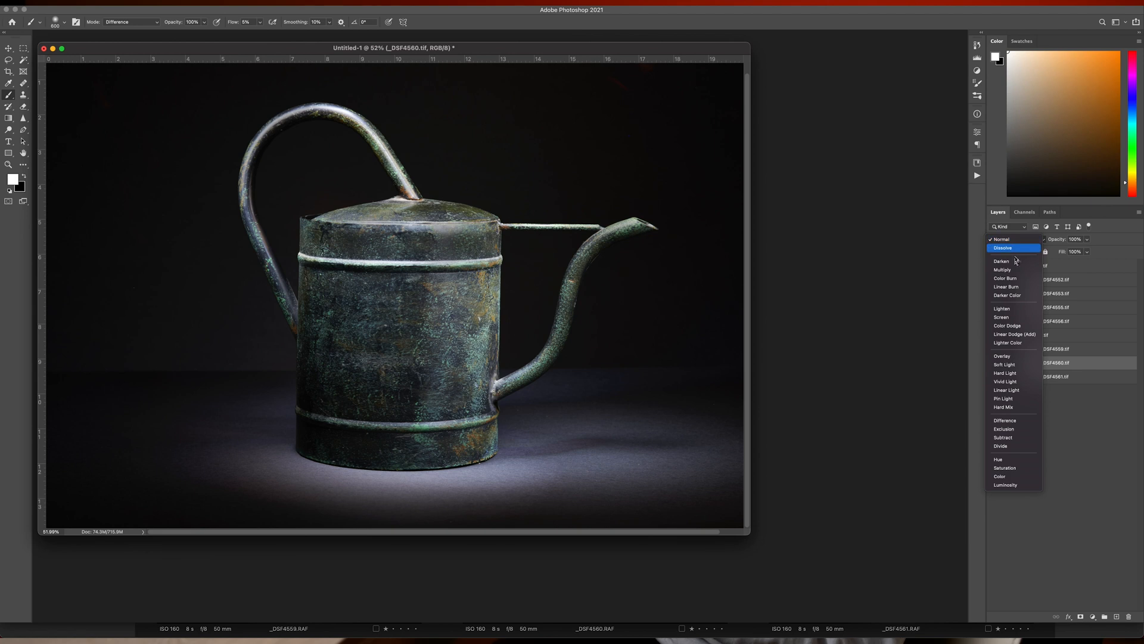
pyautogui.click(1020, 314)
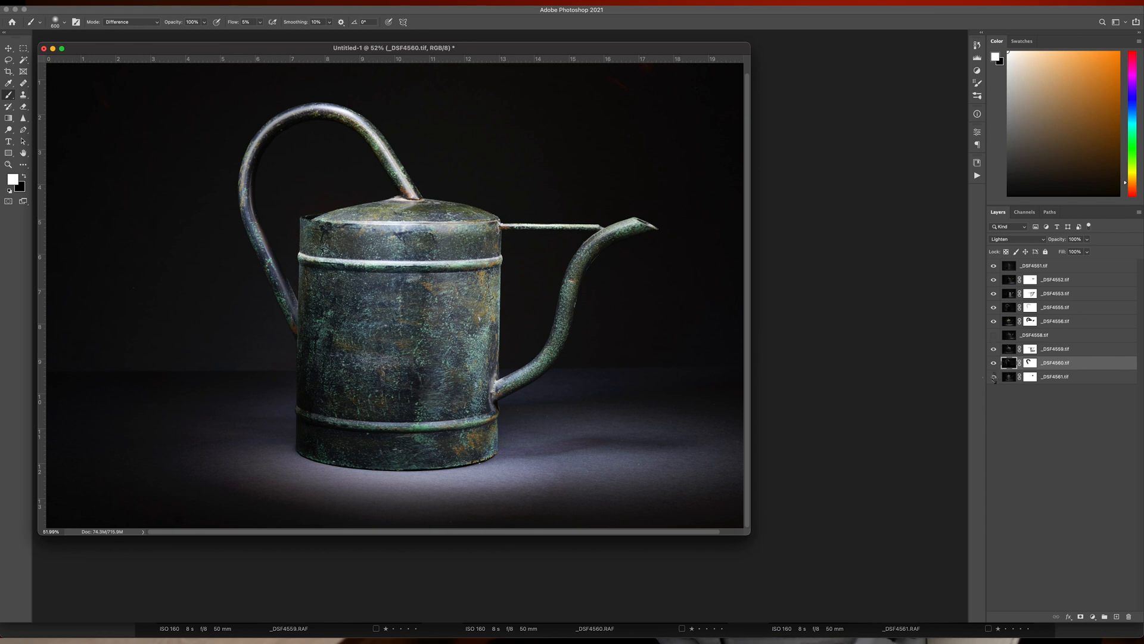
# Step: Toggle layers off and on individually, from _DSF4561.tif up to _DSF4551.tif, to examine the light each contributes to the watering can
pyautogui.click(994, 377)
pyautogui.click(995, 377)
pyautogui.click(993, 364)
pyautogui.click(993, 364)
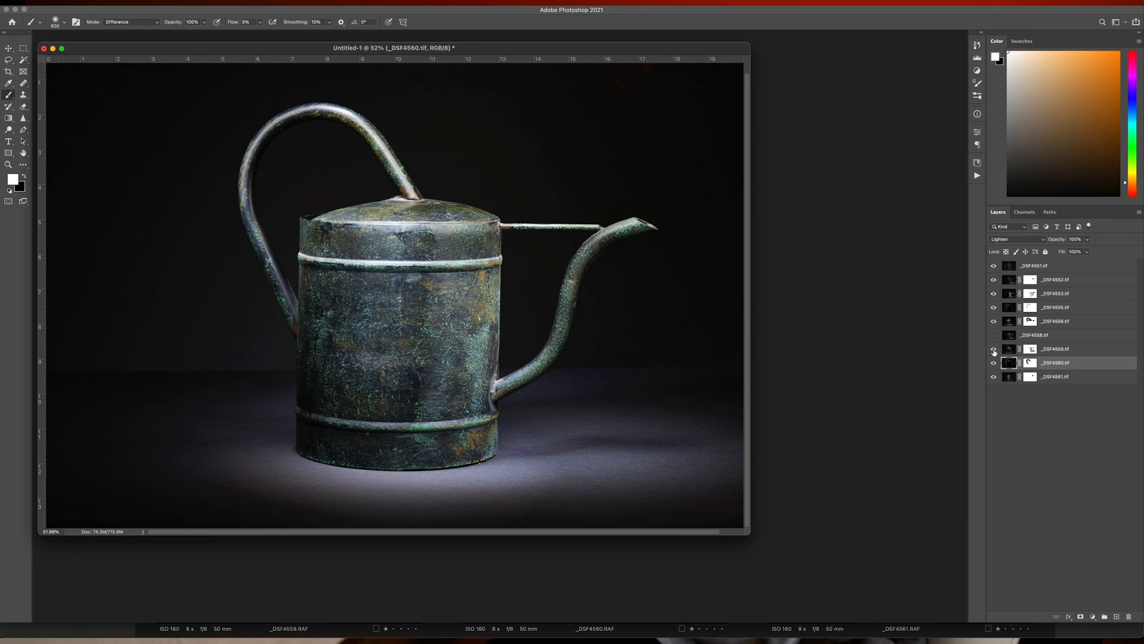
pyautogui.click(994, 351)
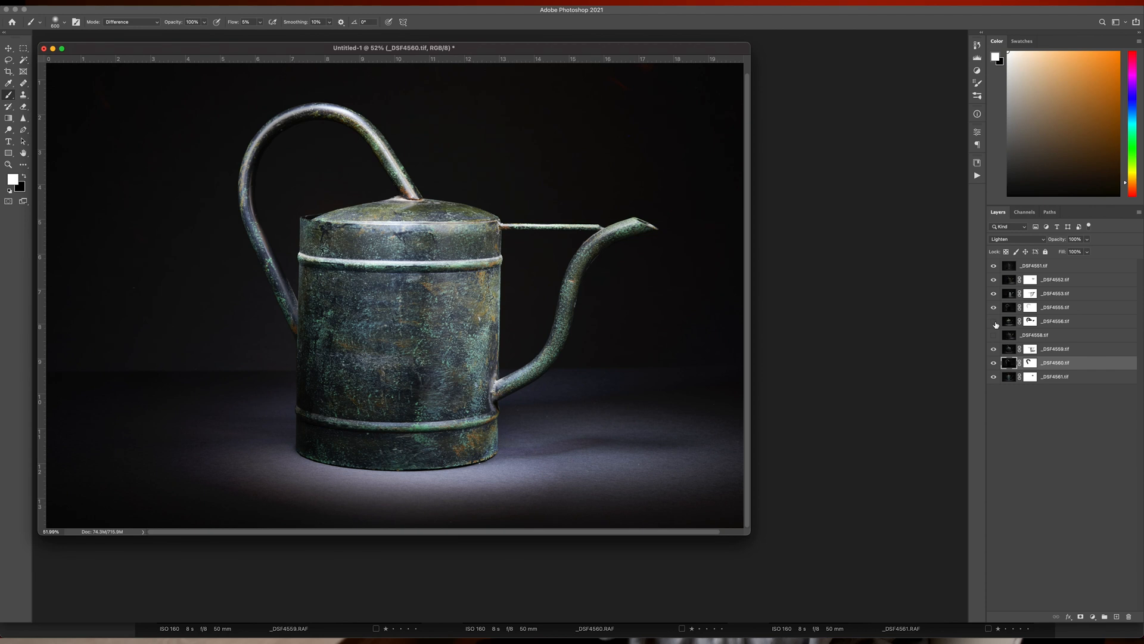
pyautogui.click(994, 322)
pyautogui.click(994, 322)
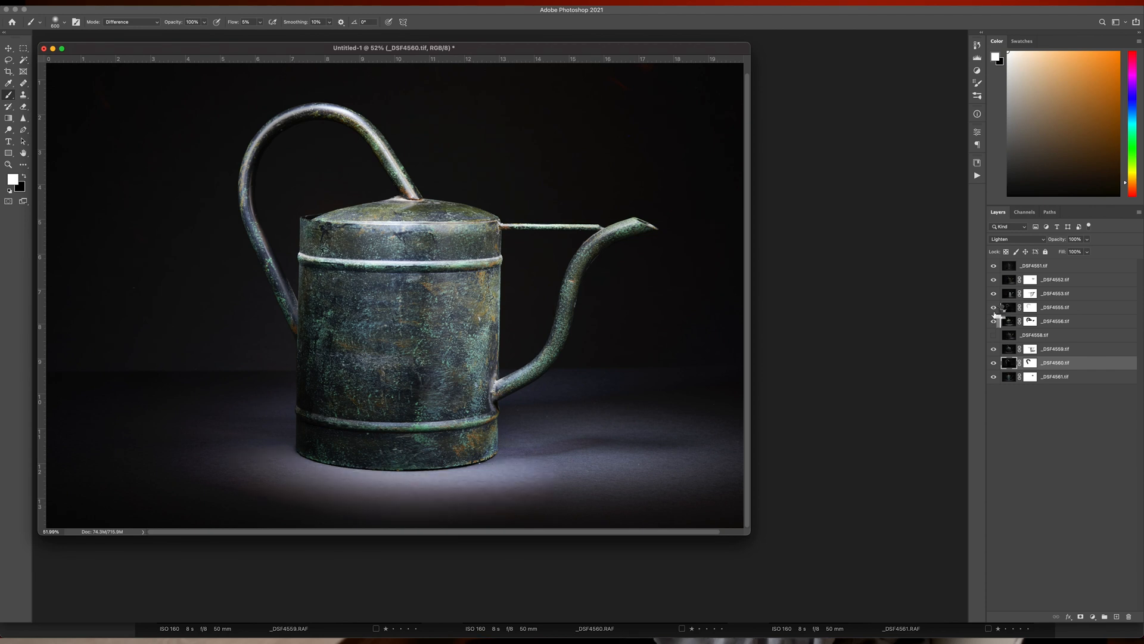
pyautogui.click(994, 294)
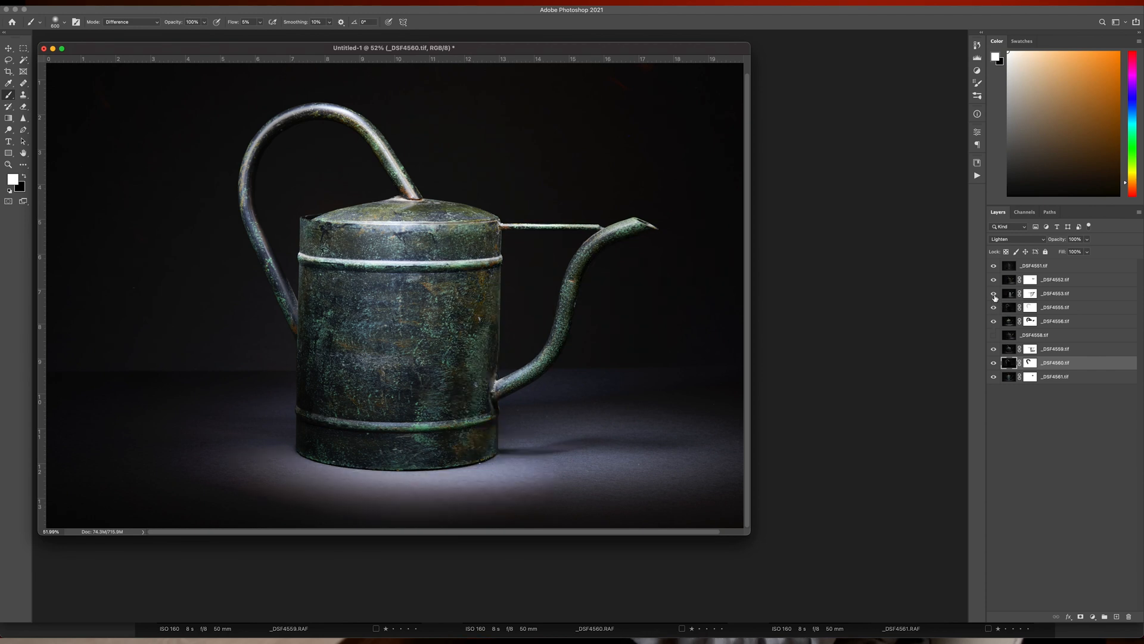
pyautogui.click(994, 294)
pyautogui.click(994, 280)
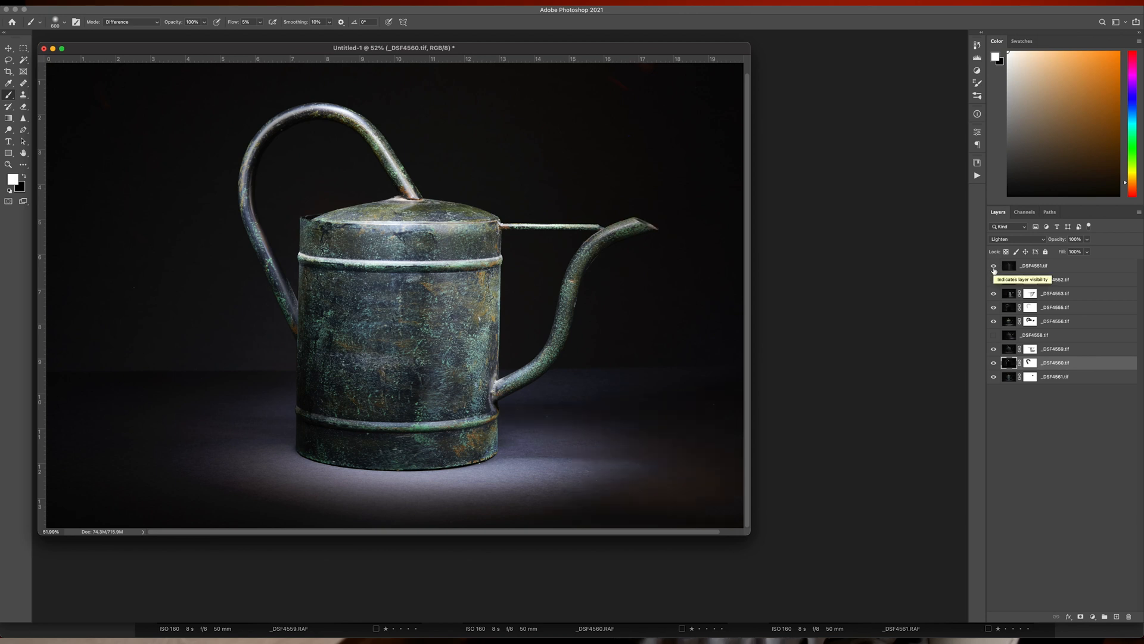
pyautogui.click(994, 266)
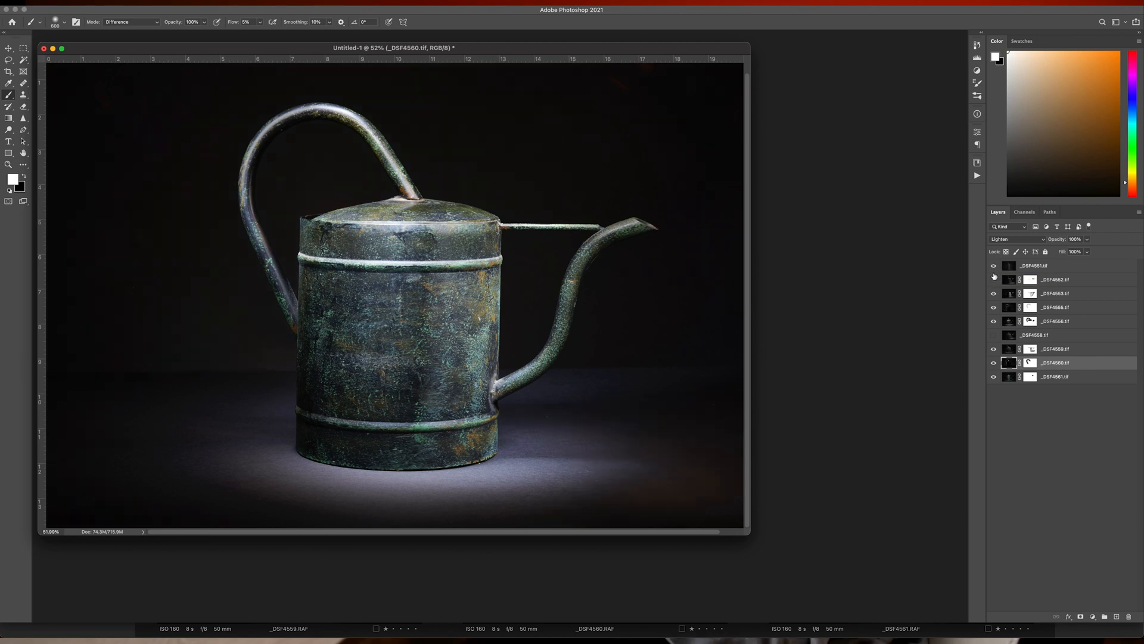
pyautogui.click(995, 279)
pyautogui.click(994, 280)
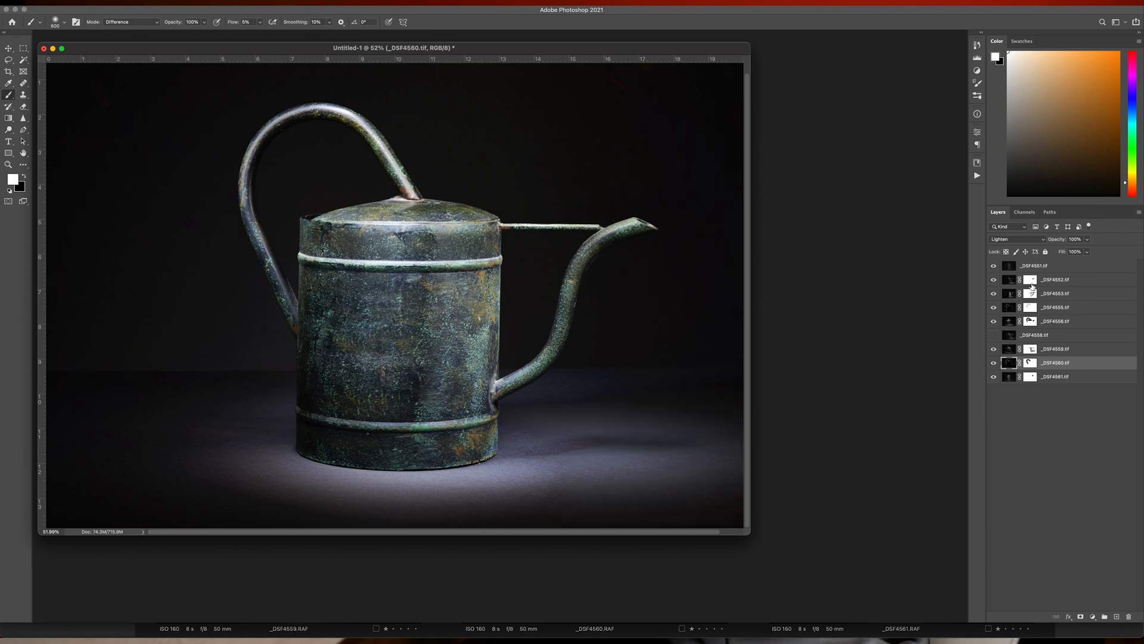
# Step: Disable and re-enable the layer masks one at a time, from _DSF4552.tif down, to examine what each mask hides
pyautogui.keyDown('shift'); pyautogui.click(1033, 285); pyautogui.keyUp('shift')
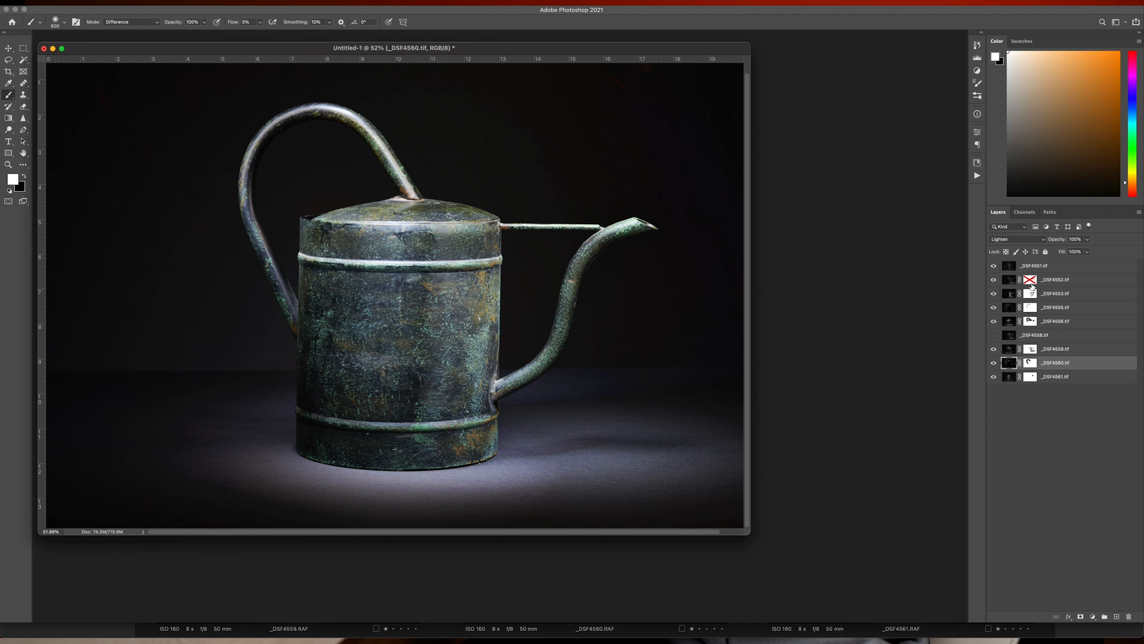
pyautogui.keyDown('shift'); pyautogui.click(1032, 285); pyautogui.keyUp('shift')
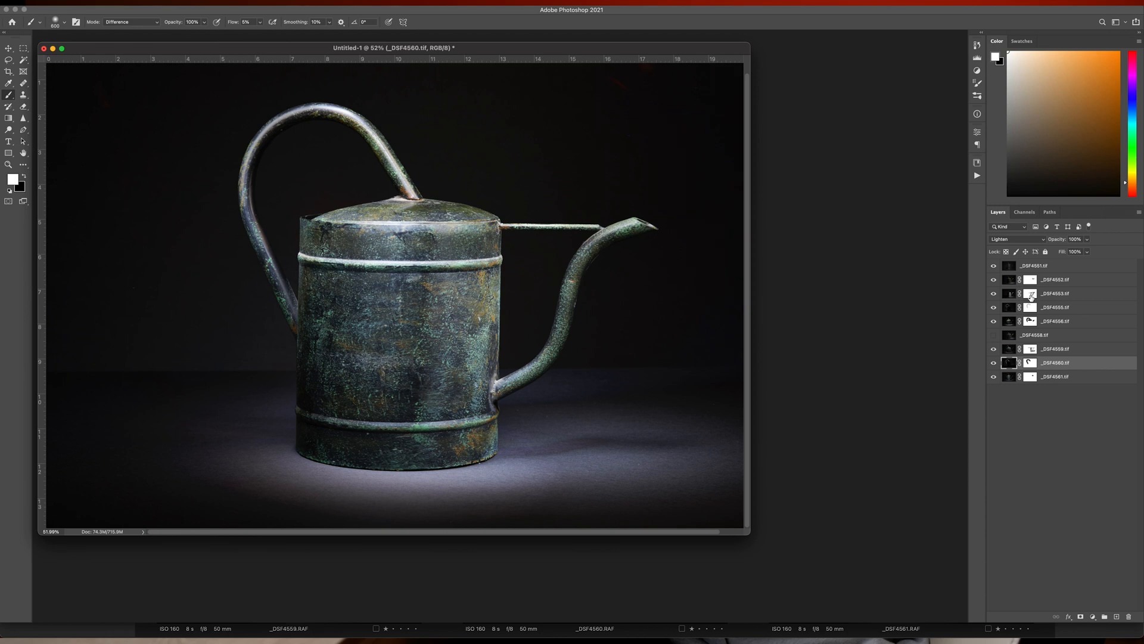
pyautogui.keyDown('shift'); pyautogui.click(1031, 296); pyautogui.keyUp('shift')
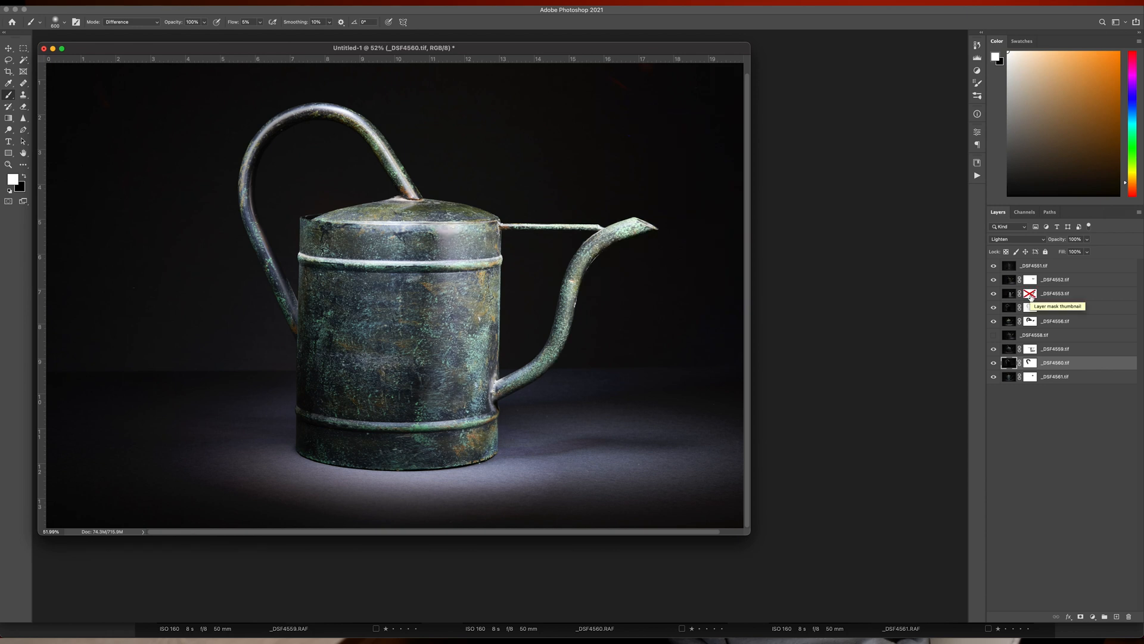
pyautogui.keyDown('shift'); pyautogui.click(1030, 295); pyautogui.keyUp('shift')
pyautogui.keyDown('shift'); pyautogui.click(1032, 309); pyautogui.keyUp('shift')
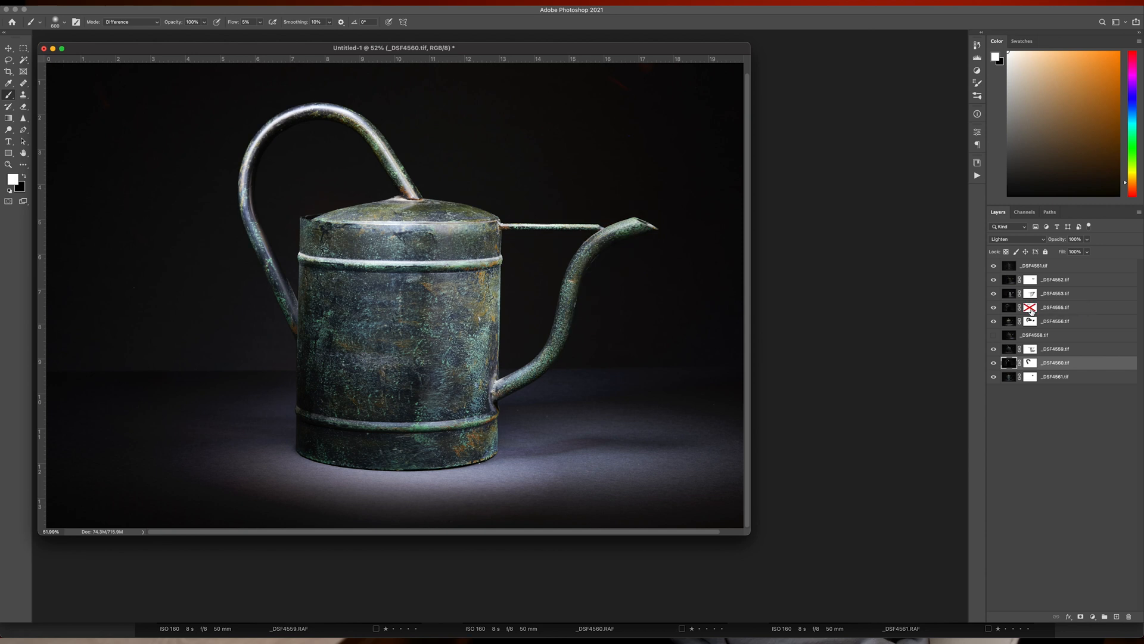
pyautogui.keyDown('shift'); pyautogui.click(1031, 308); pyautogui.keyUp('shift')
pyautogui.keyDown('shift'); pyautogui.click(1032, 310); pyautogui.keyUp('shift')
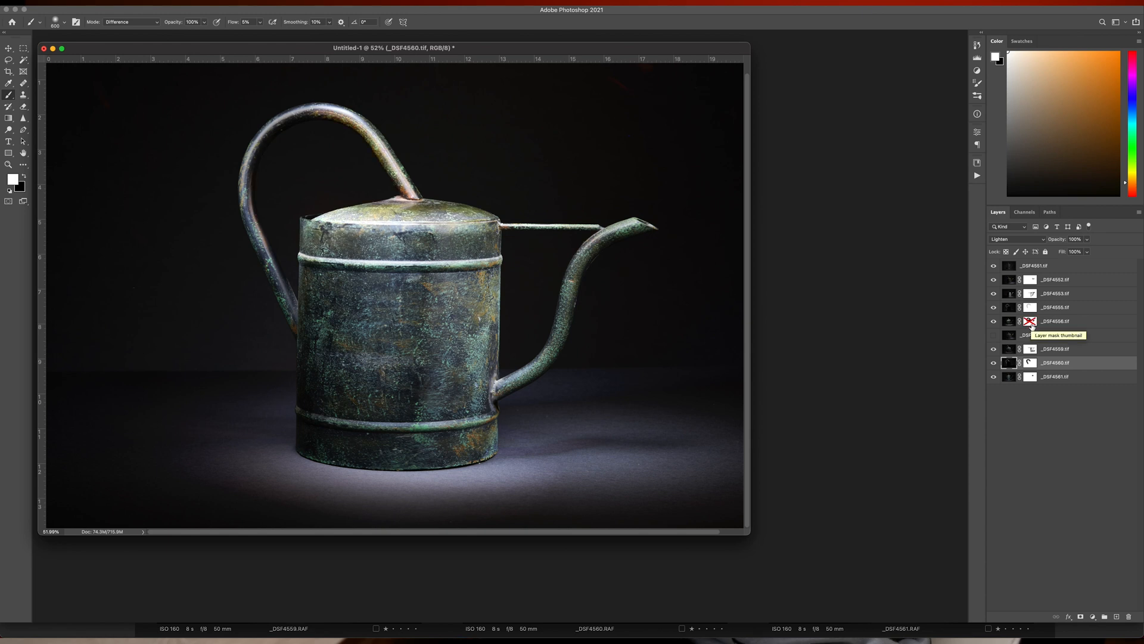
pyautogui.keyDown('shift'); pyautogui.click(1032, 325); pyautogui.keyUp('shift')
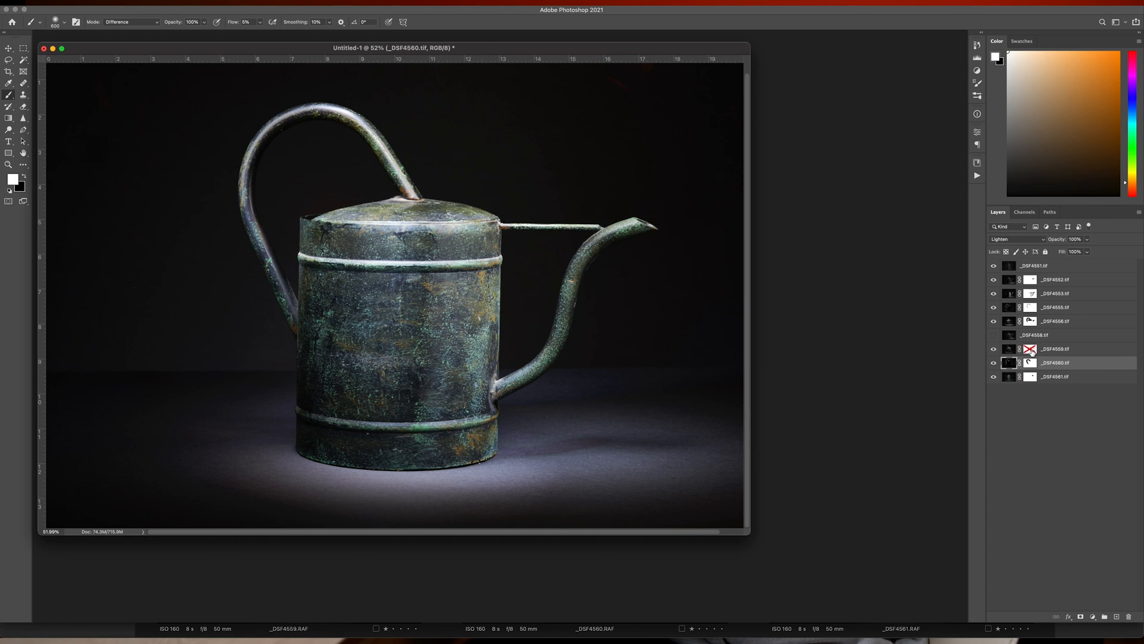
pyautogui.keyDown('shift'); pyautogui.click(1033, 351); pyautogui.keyUp('shift')
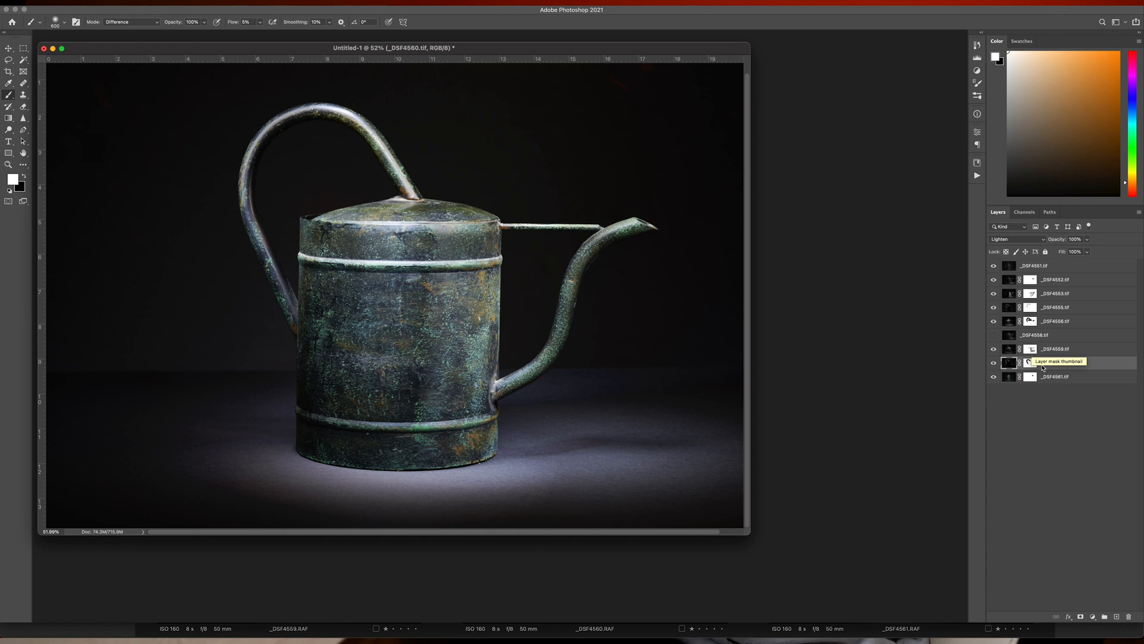
pyautogui.keyDown('shift'); pyautogui.click(1031, 363); pyautogui.keyUp('shift')
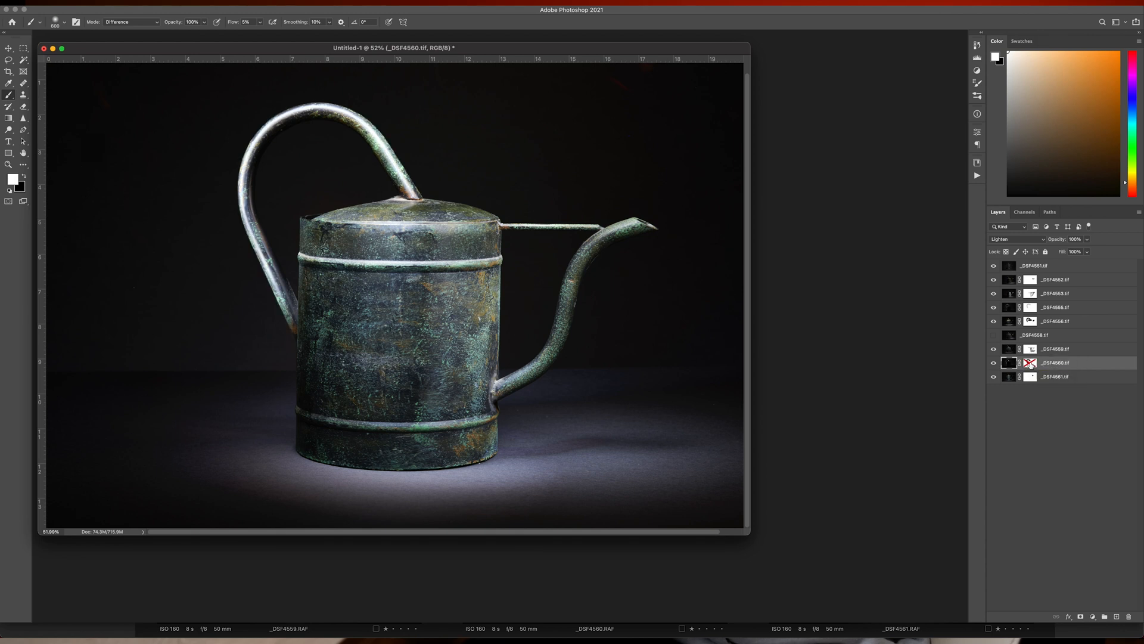
pyautogui.keyDown('shift'); pyautogui.click(1031, 364); pyautogui.keyUp('shift')
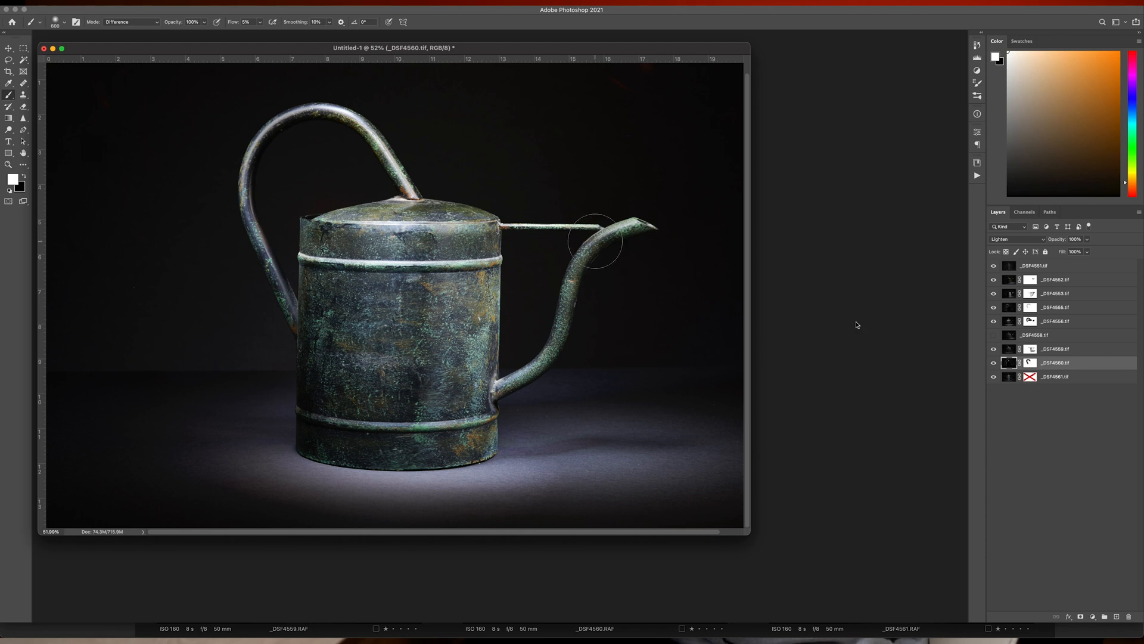
# Step: Compare the connecting rod and spout close up with the _DSF4561.tif layer mask disabled and enabled
pyautogui.scroll(1, 593, 230)
pyautogui.scroll(7, 594, 230)
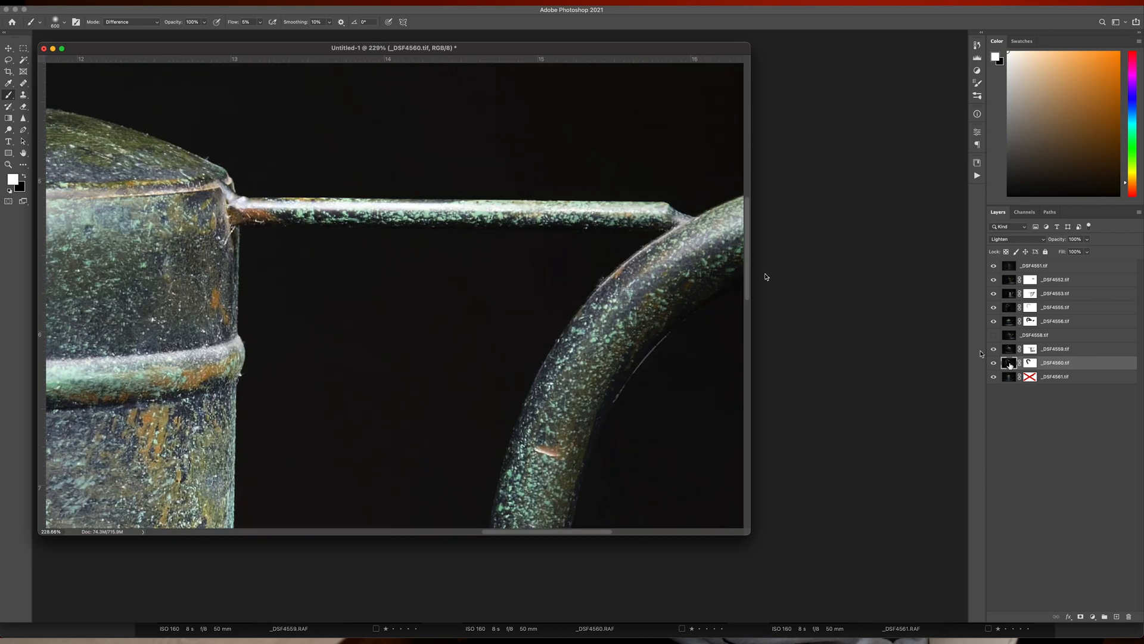
pyautogui.keyDown('shift'); pyautogui.click(1035, 381); pyautogui.keyUp('shift')
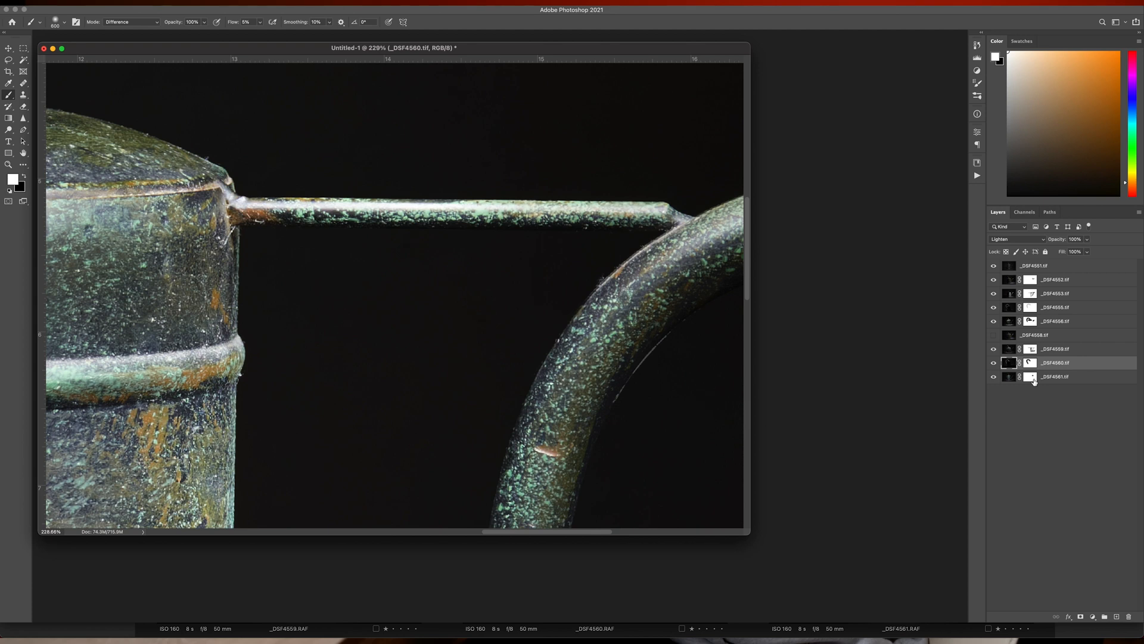
pyautogui.keyDown('shift'); pyautogui.click(1035, 382); pyautogui.keyUp('shift')
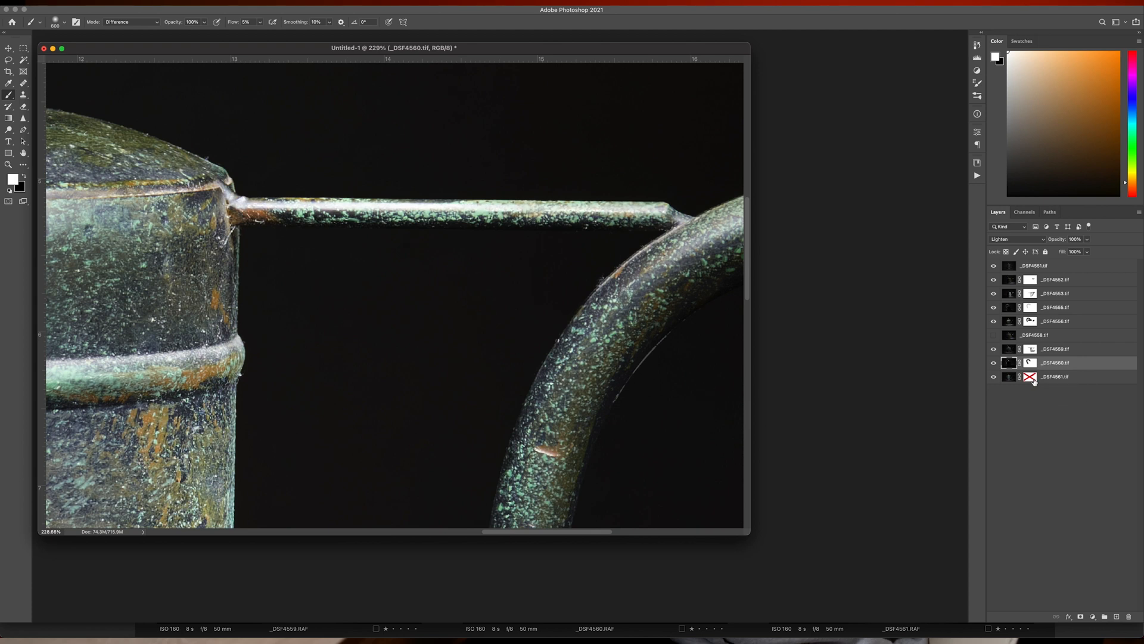
pyautogui.keyDown('shift'); pyautogui.click(1034, 382); pyautogui.keyUp('shift')
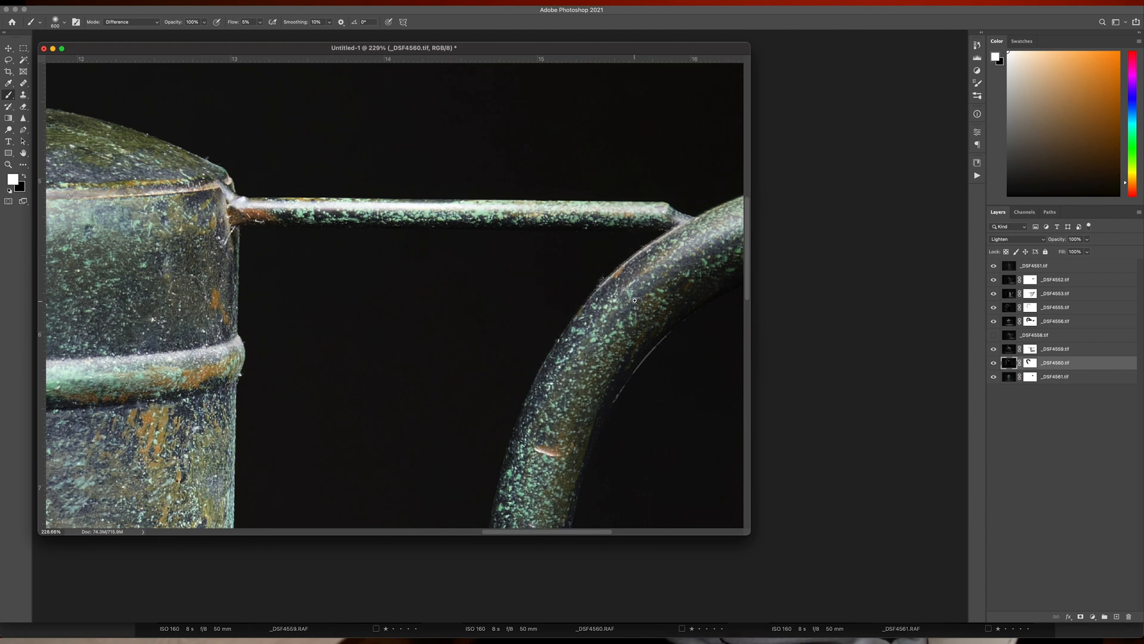
# Step: Free-transform the _DSF4551.tif layer, setting its horizontal position to 3124 px
pyautogui.moveTo(634, 300); pyautogui.dragTo(567, 297)
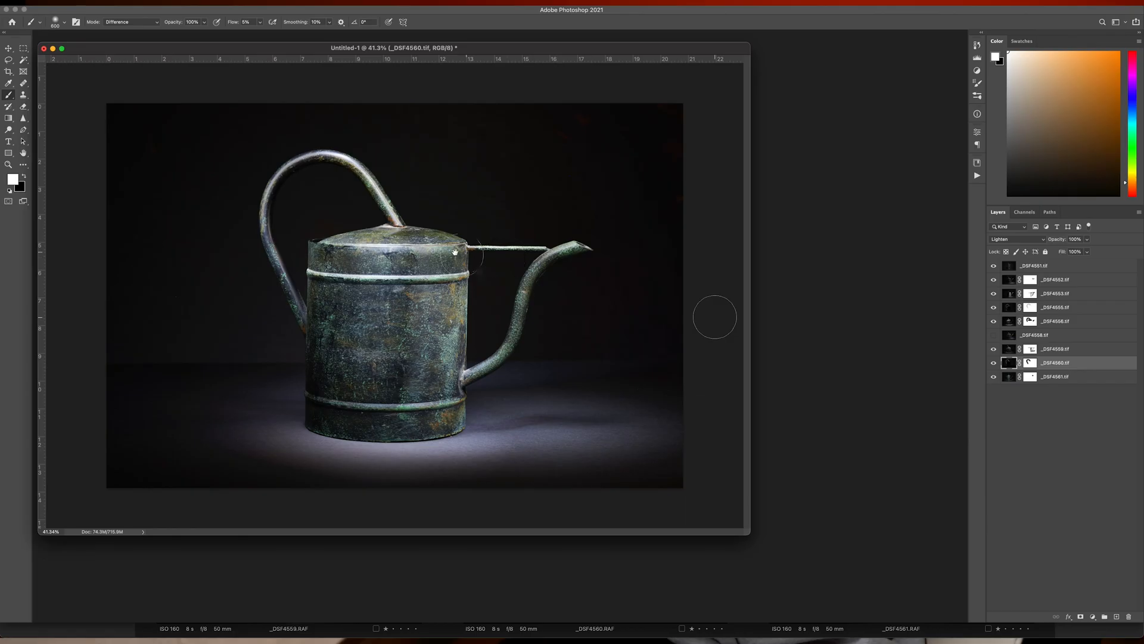
pyautogui.moveTo(469, 248); pyautogui.dragTo(557, 248)
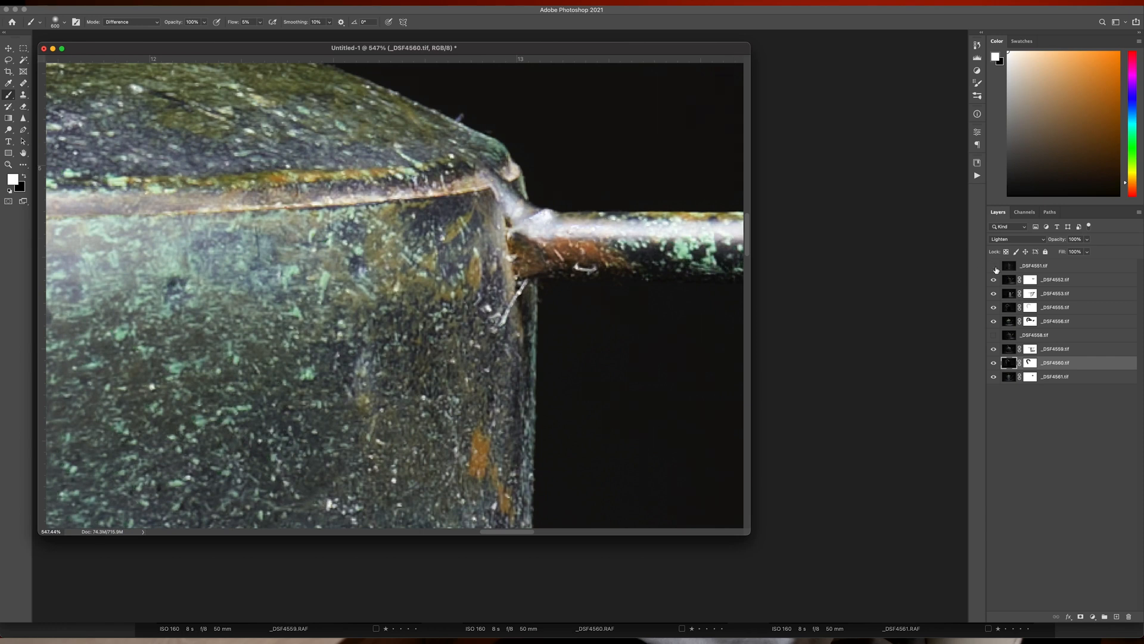
pyautogui.click(994, 267)
pyautogui.click(1029, 268)
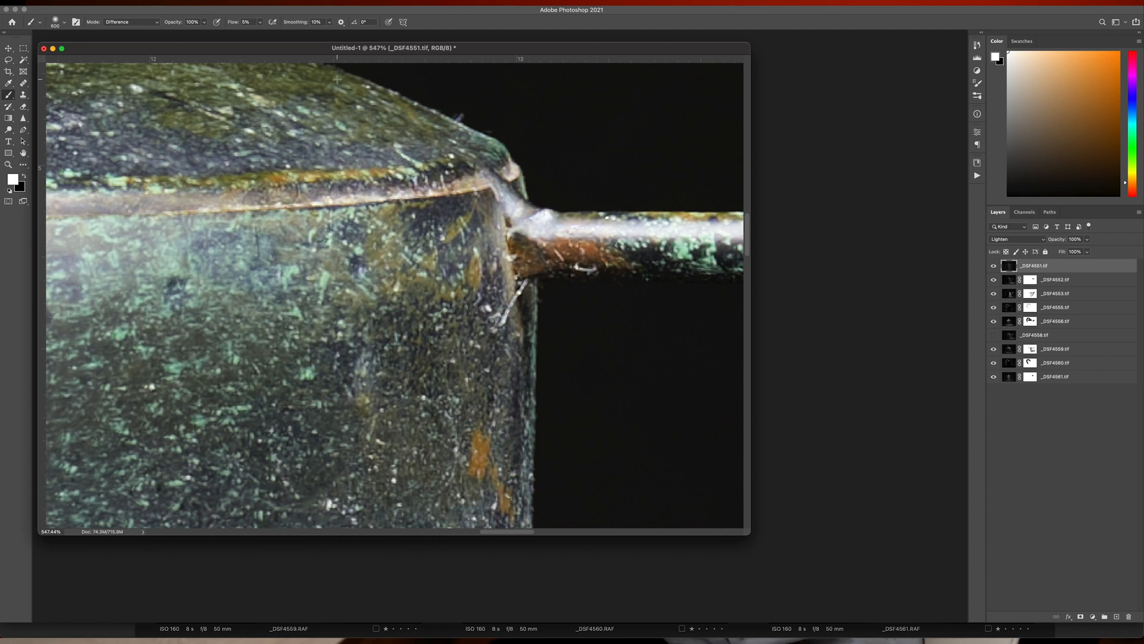
pyautogui.press('super+t')
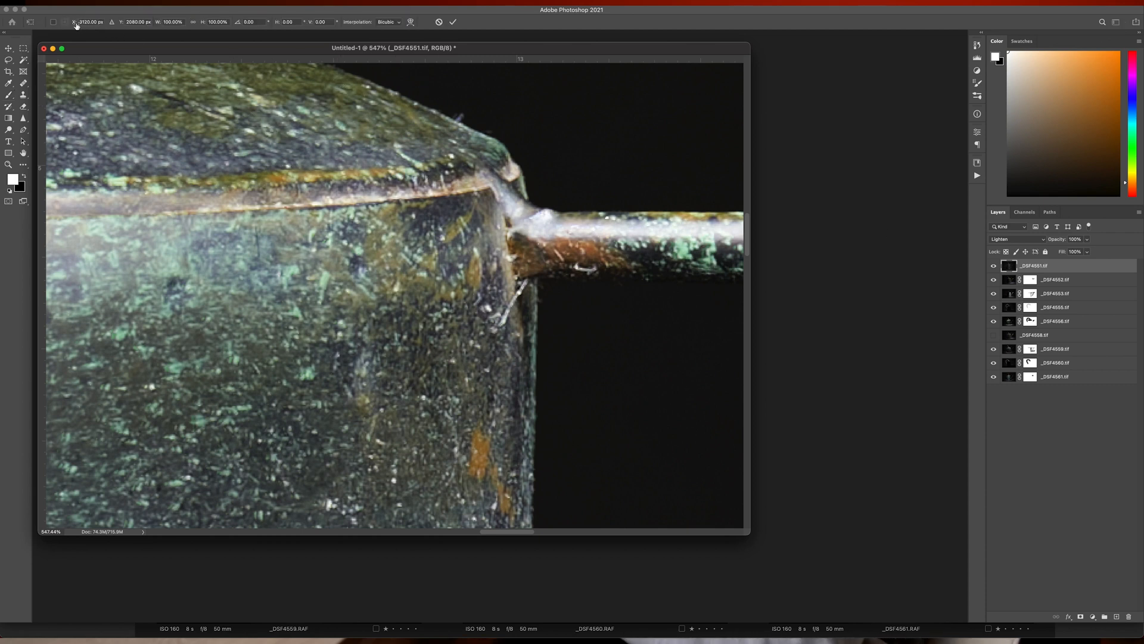
pyautogui.moveTo(77, 26); pyautogui.dragTo(78, 26)
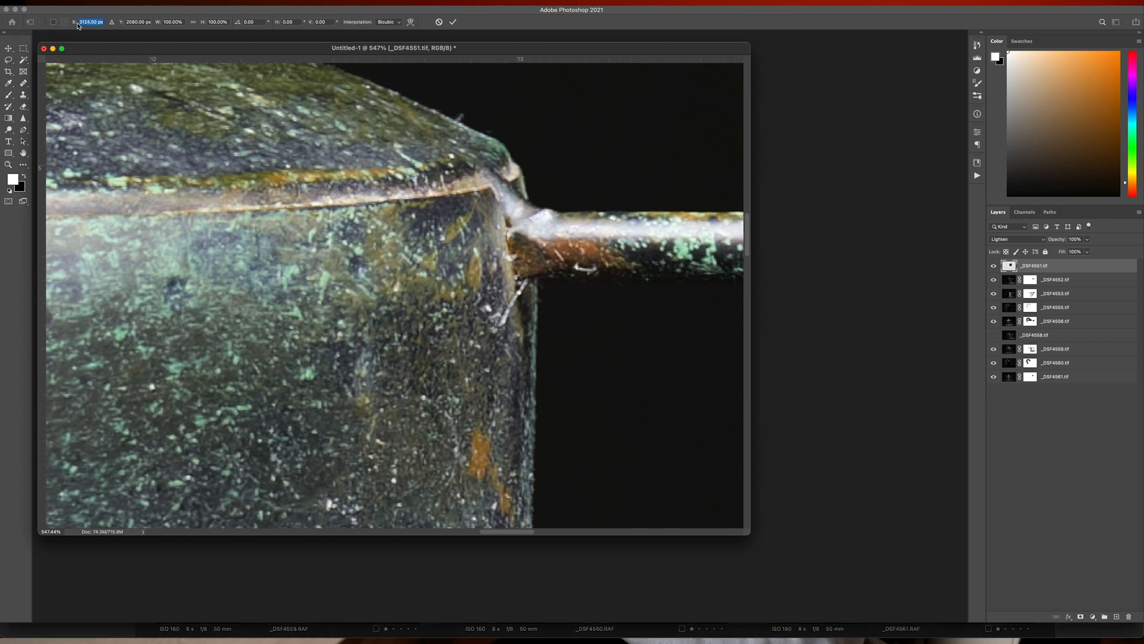
pyautogui.press('Return')
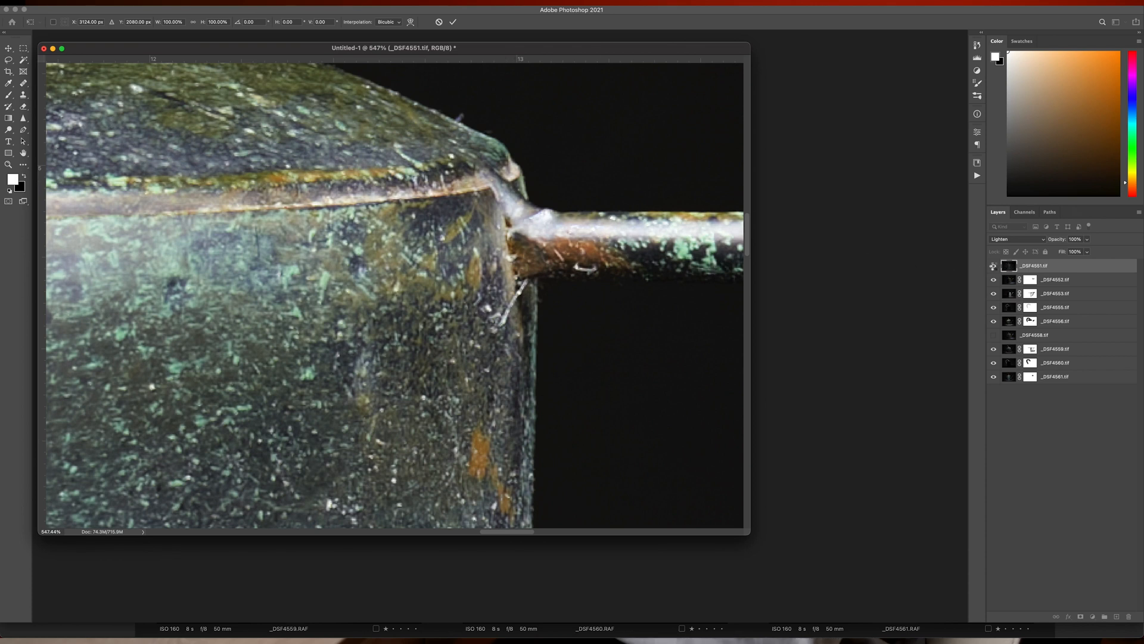
pyautogui.press('Return')
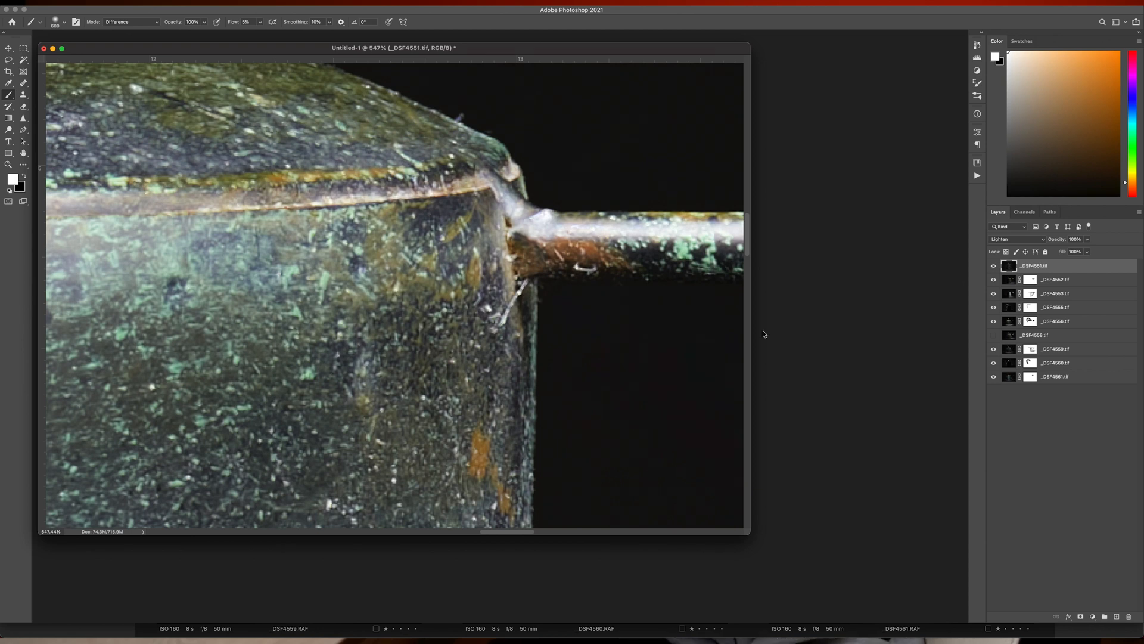
pyautogui.scroll(-6, 628, 314)
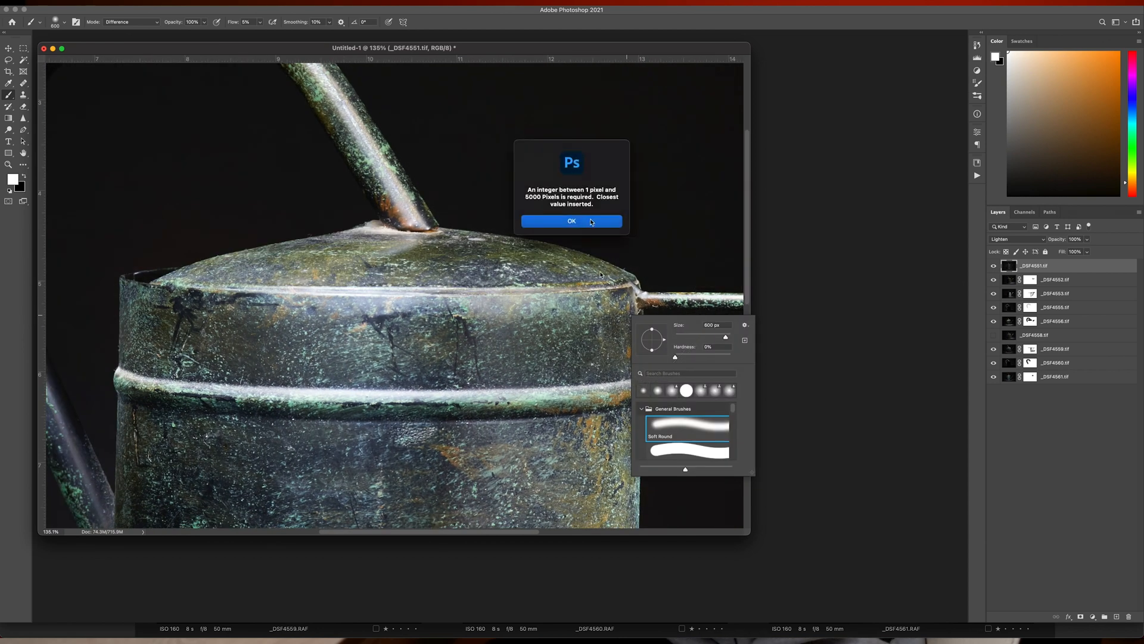
pyautogui.click(592, 221)
pyautogui.click(686, 346)
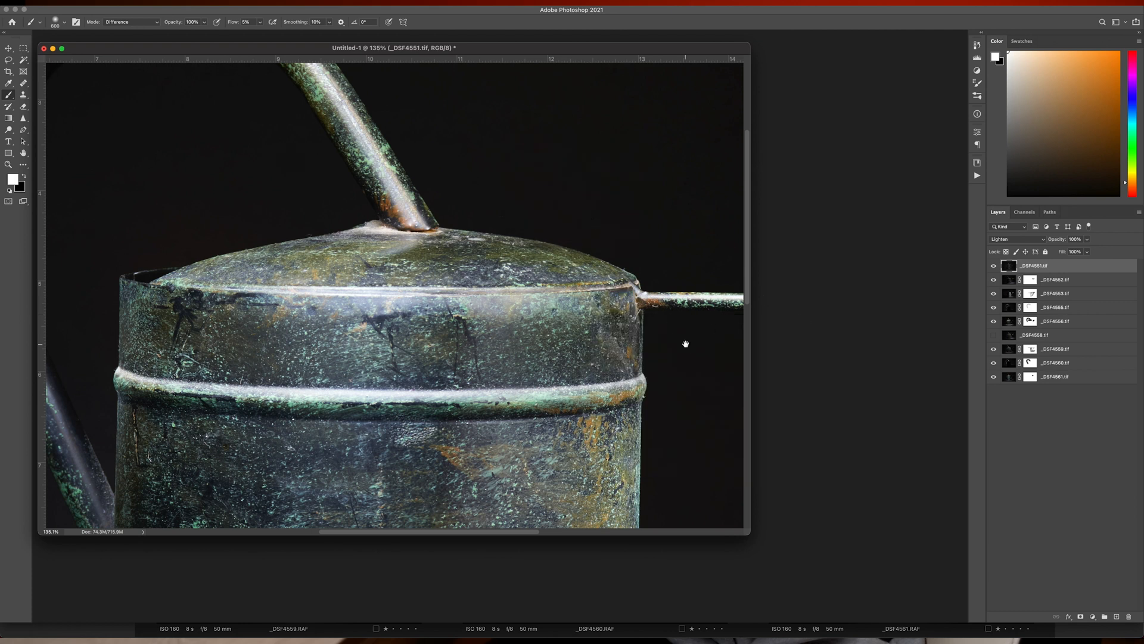
pyautogui.rightClick(686, 345)
pyautogui.click(701, 352)
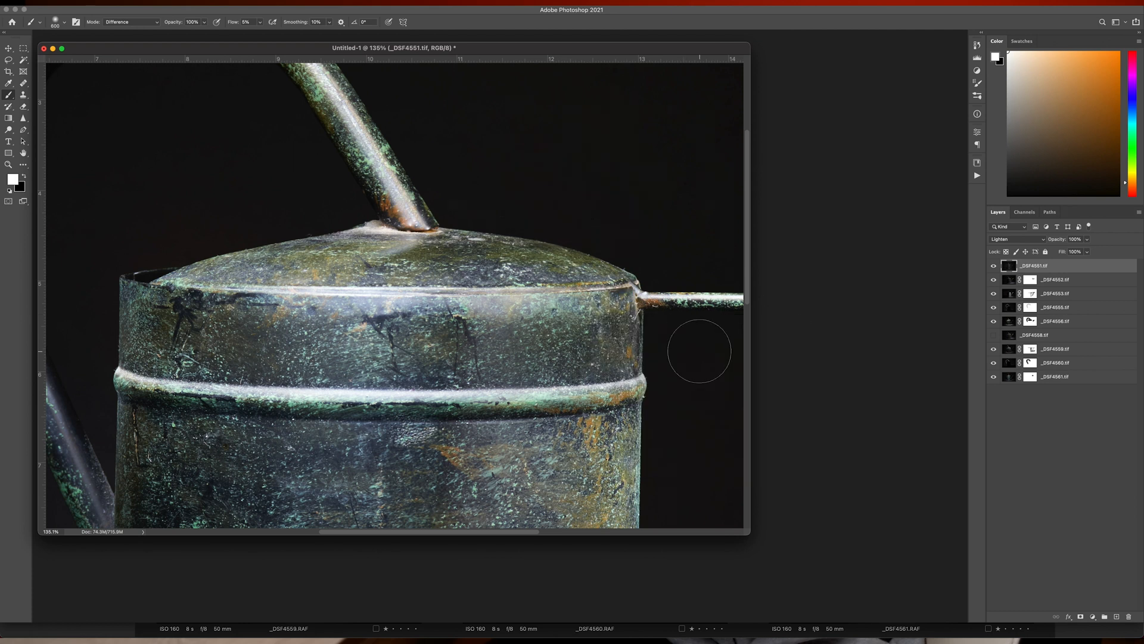